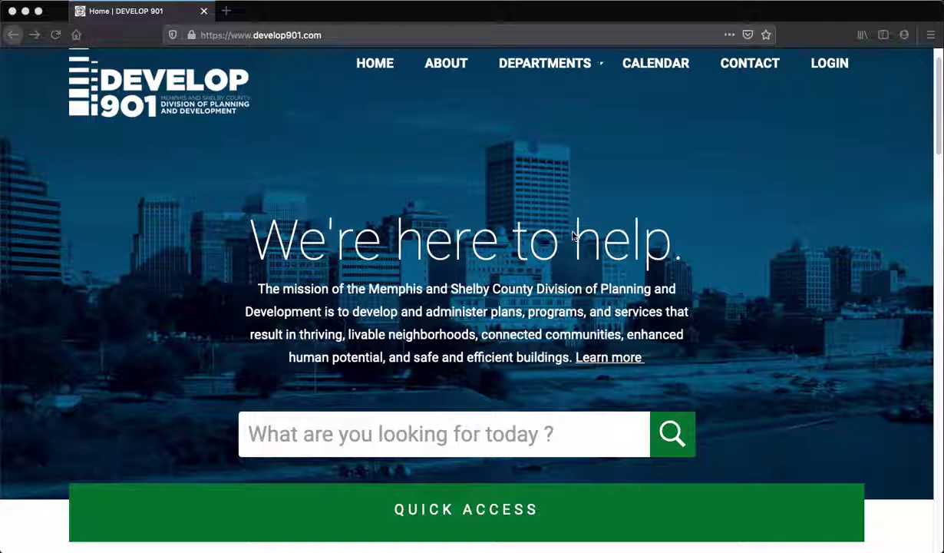
# - Go to the Develop 901 citizen portal login from the homepage
pyautogui.click(829, 67)
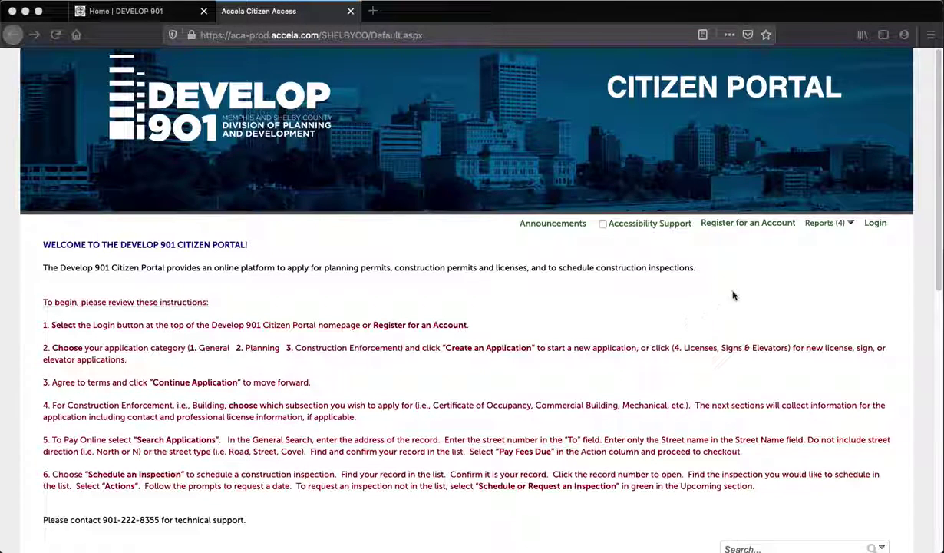
# - Choose 'Register for an Account' on the Citizen Portal welcome page
pyautogui.click(748, 228)
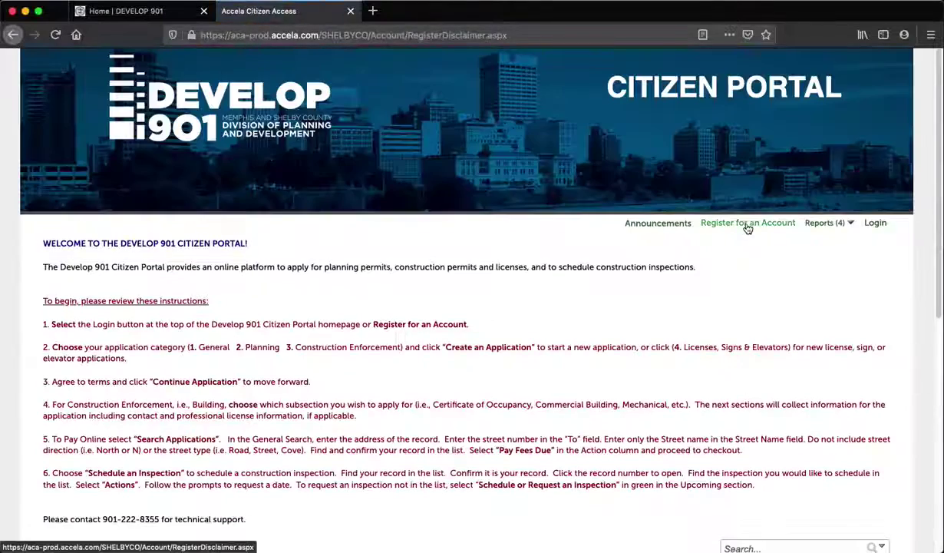
# - Accept the General Disclaimer terms and continue to the account information form
pyautogui.scroll(-5, 551, 344)
pyautogui.scroll(-4, 551, 350)
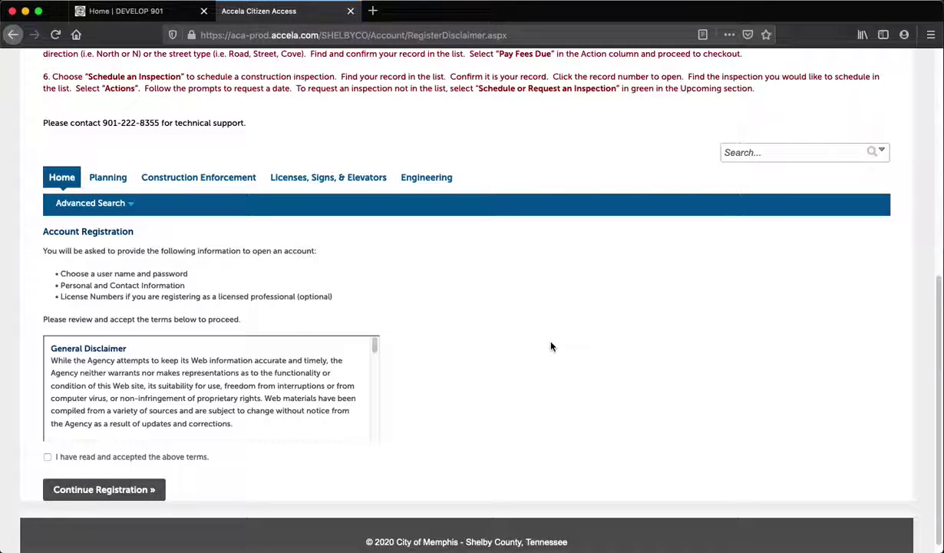
pyautogui.scroll(-1, 550, 346)
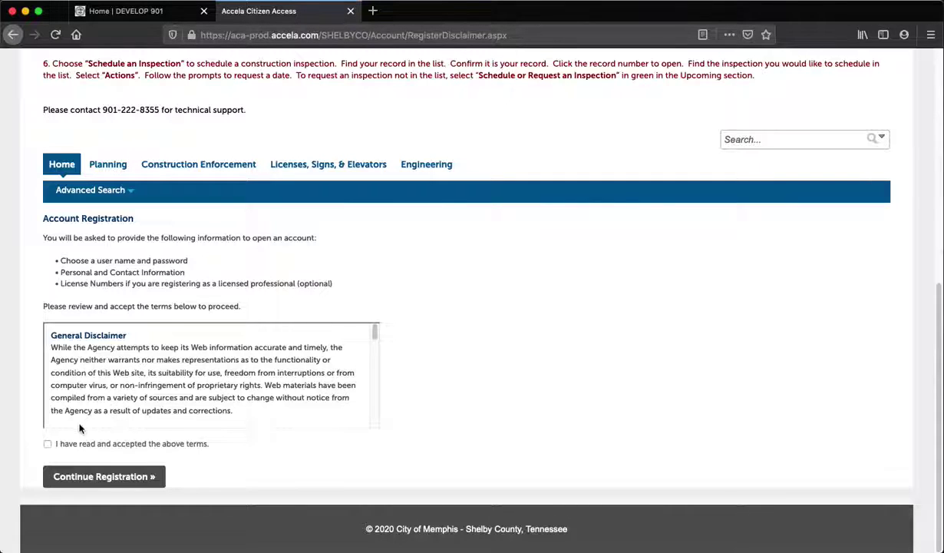
pyautogui.click(46, 444)
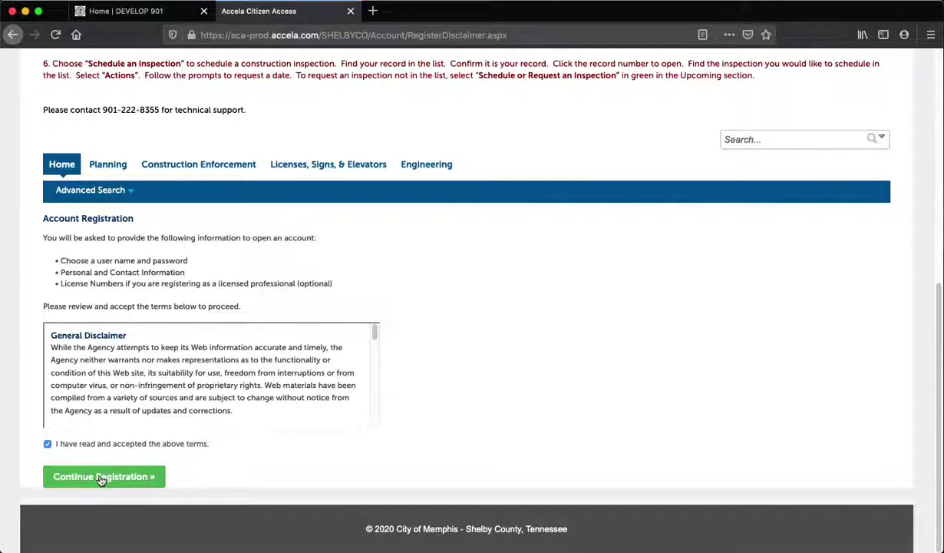
pyautogui.click(98, 476)
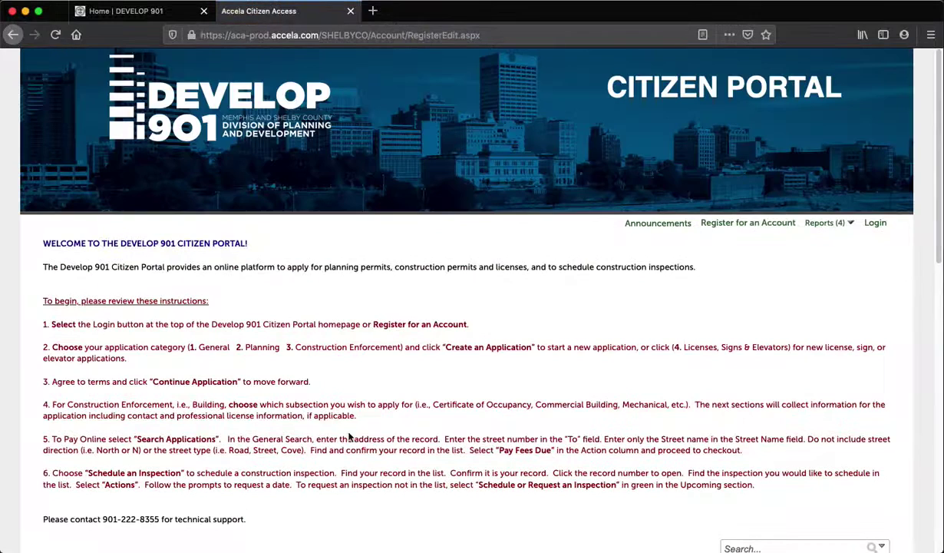
# - Enter the account's user name and e-mail address
pyautogui.scroll(-5, 342, 430)
pyautogui.scroll(-4, 347, 437)
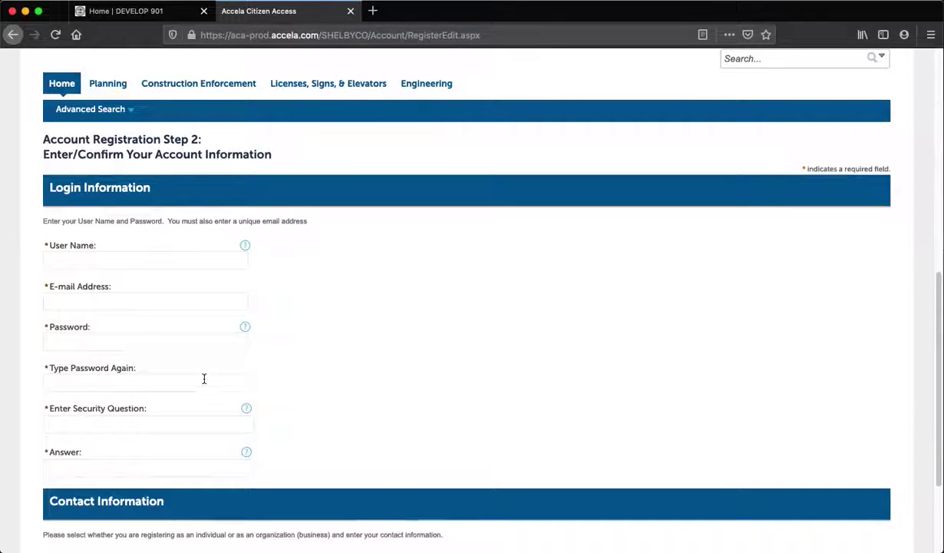
pyautogui.click(112, 259)
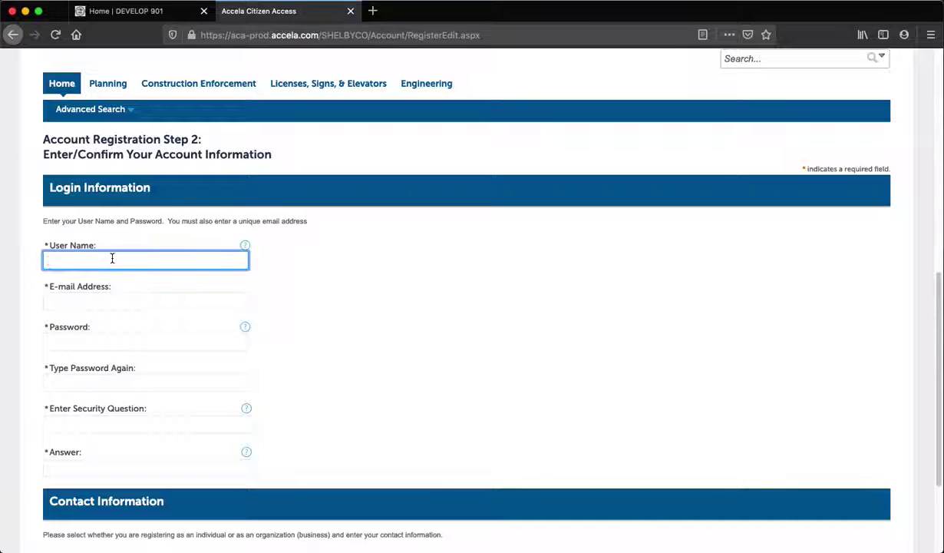
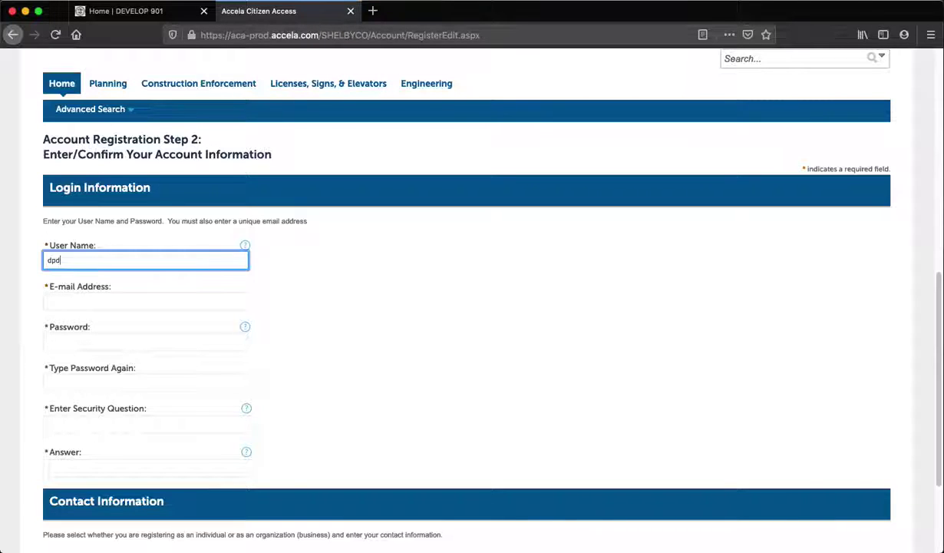
pyautogui.press('Tab')
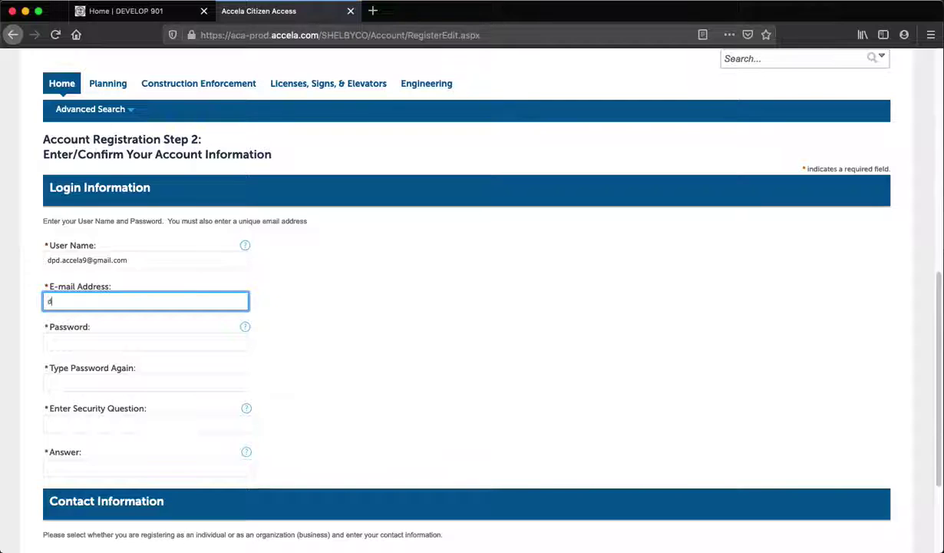
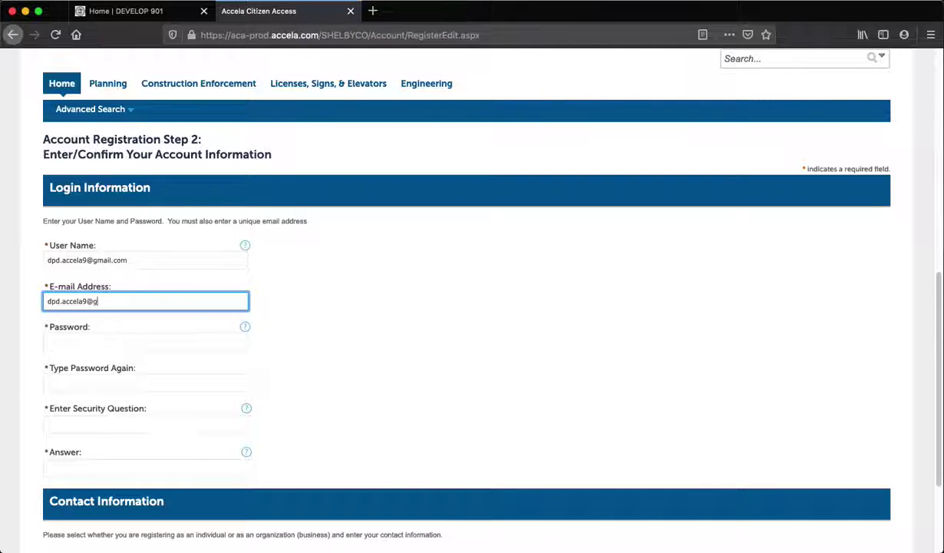
# - Enter the password twice and set security question 'City of birth?' with its answer
pyautogui.press('Tab')
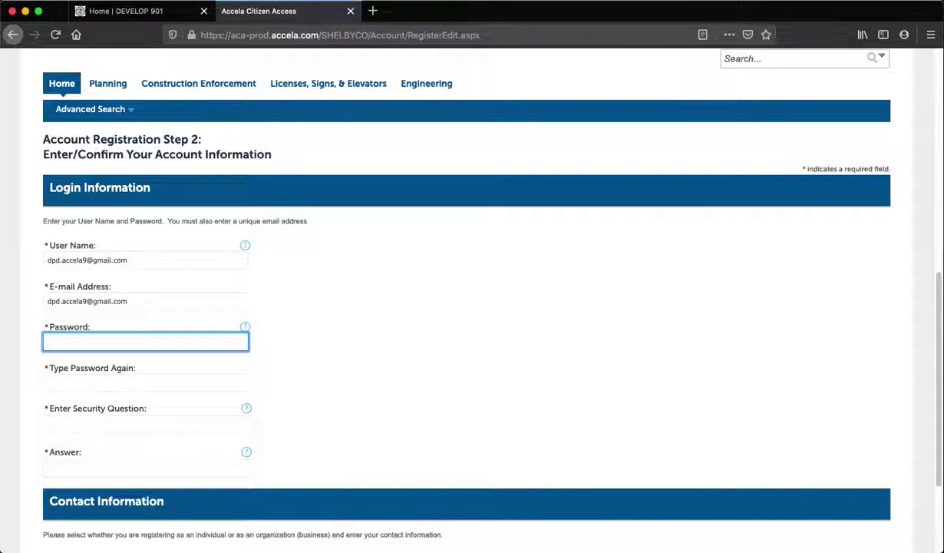
pyautogui.write('•••••••••••')
pyautogui.press('Tab')
pyautogui.write('••••••••')
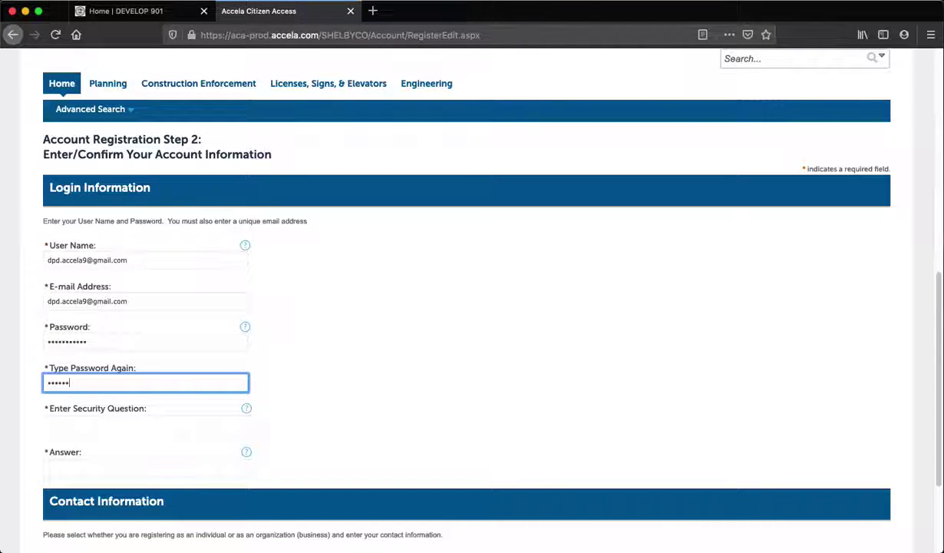
pyautogui.write('•••')
pyautogui.press('Tab')
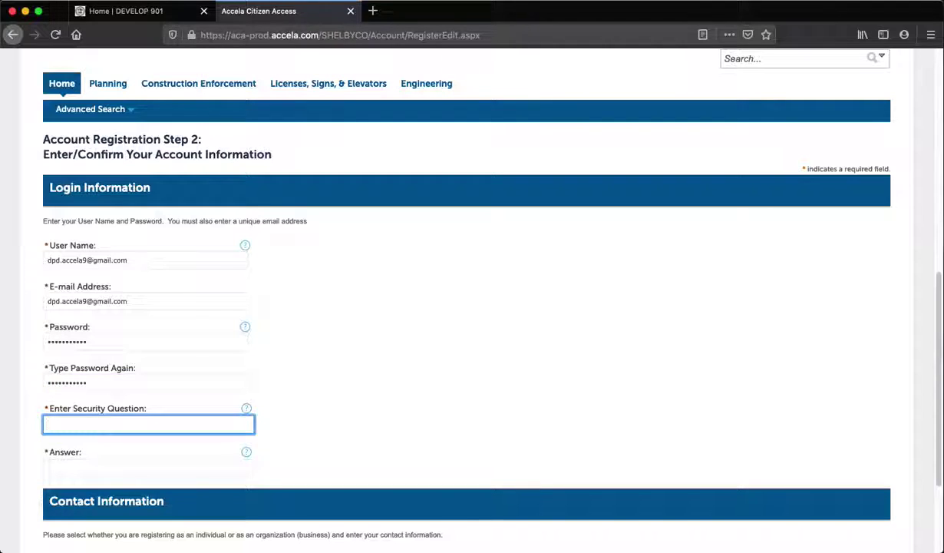
pyautogui.write('City of birth?')
pyautogui.click(148, 468)
pyautogui.write('Springfield')
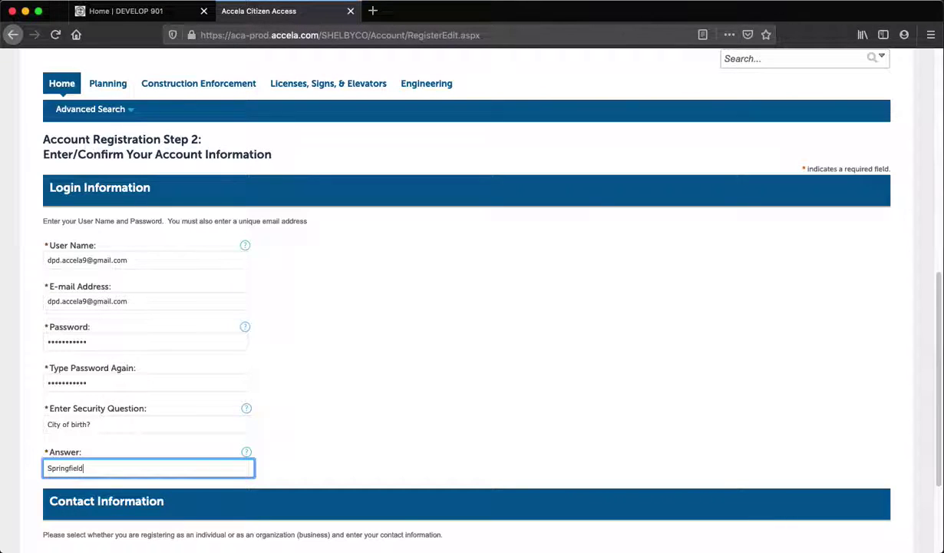
pyautogui.scroll(-3, 248, 318)
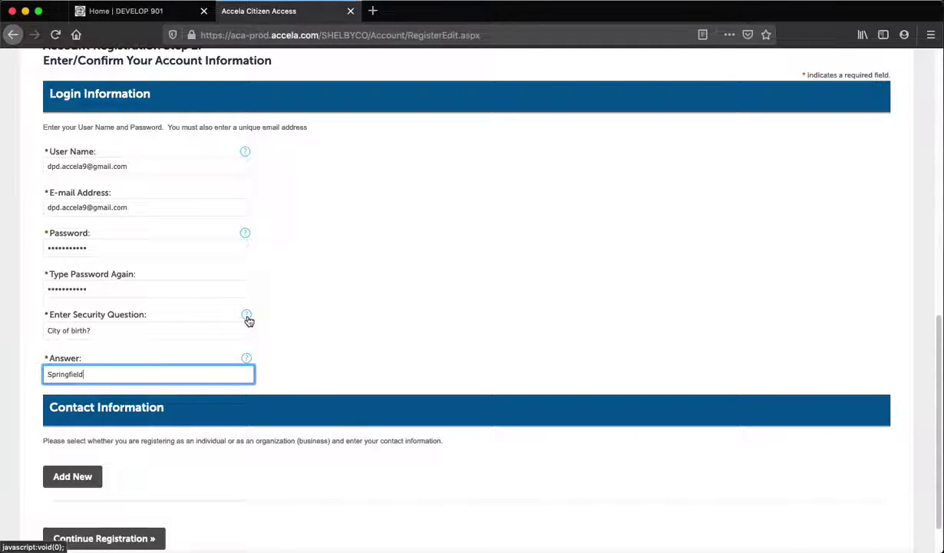
# - Add a new contact to the registration with contact type Individual
pyautogui.click(83, 480)
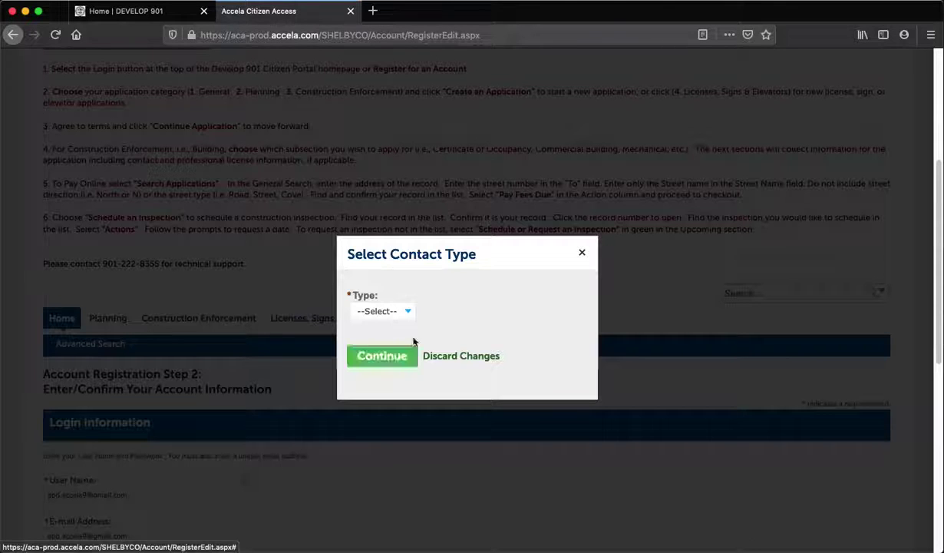
pyautogui.click(401, 310)
pyautogui.click(387, 321)
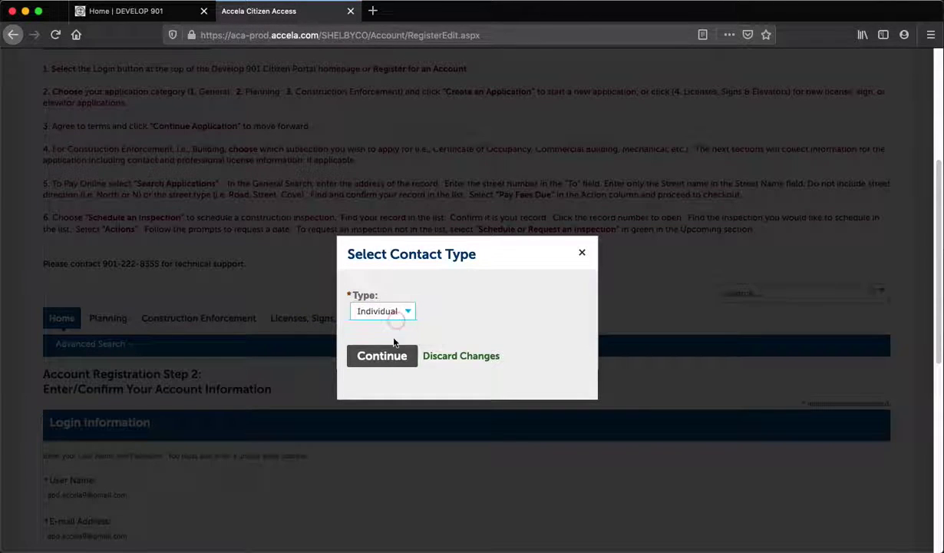
pyautogui.click(383, 355)
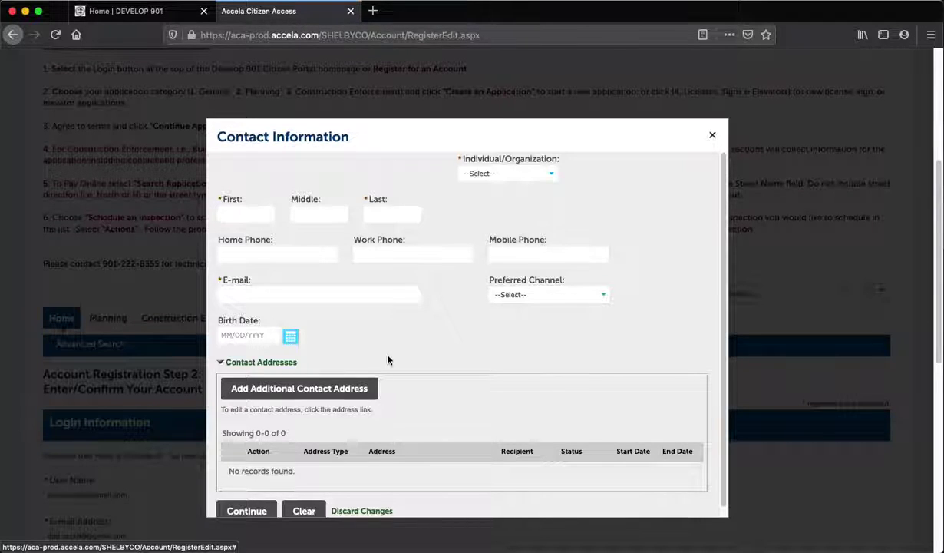
# - Register the contact as an individual and enter their first and last name
pyautogui.click(507, 173)
pyautogui.click(512, 183)
pyautogui.click(249, 214)
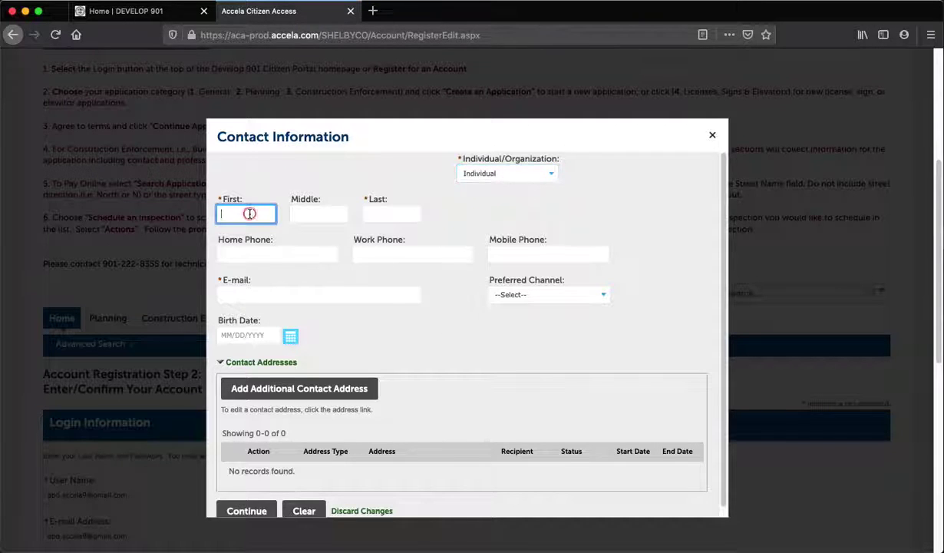
pyautogui.write('Homer')
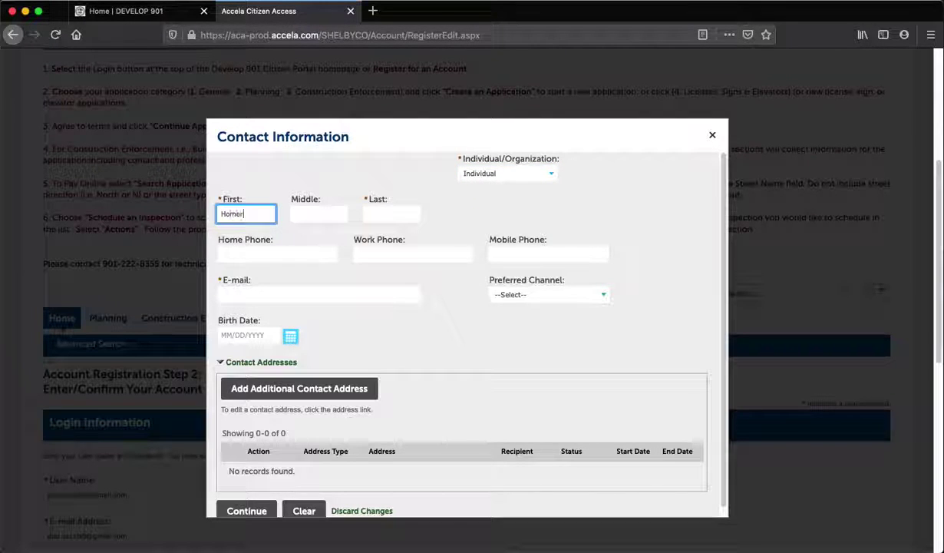
pyautogui.press('Tab')
# - Fill in the contact's home, work and mobile phone numbers and e-mail address
pyautogui.press('Tab')
pyautogui.write('Simpson')
pyautogui.press('Tab')
pyautogui.write('9015551212')
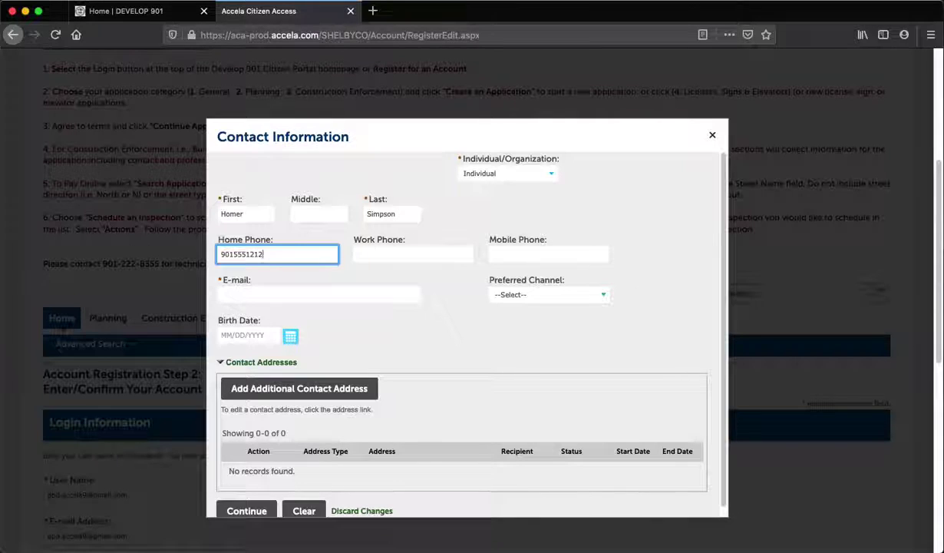
pyautogui.click(413, 254)
pyautogui.write('015551212')
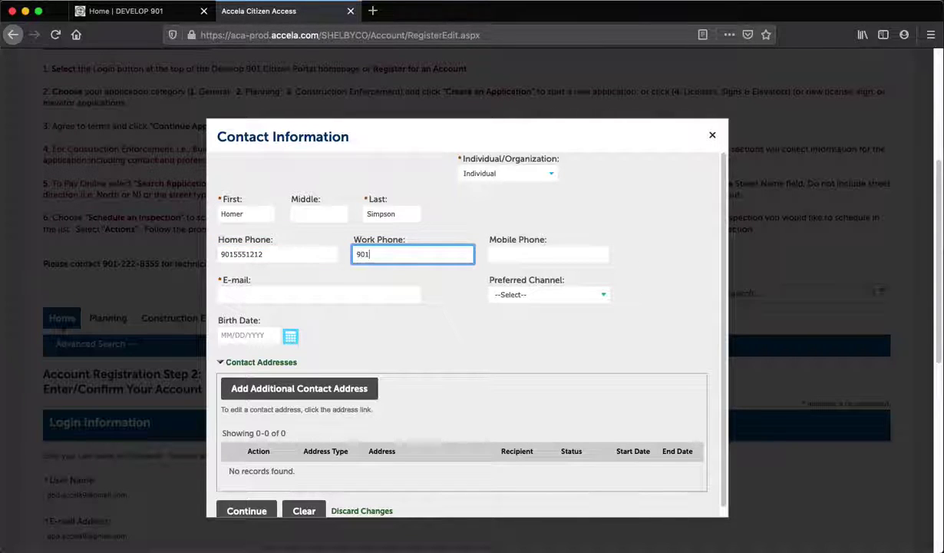
pyautogui.click(548, 254)
pyautogui.write('9015551212')
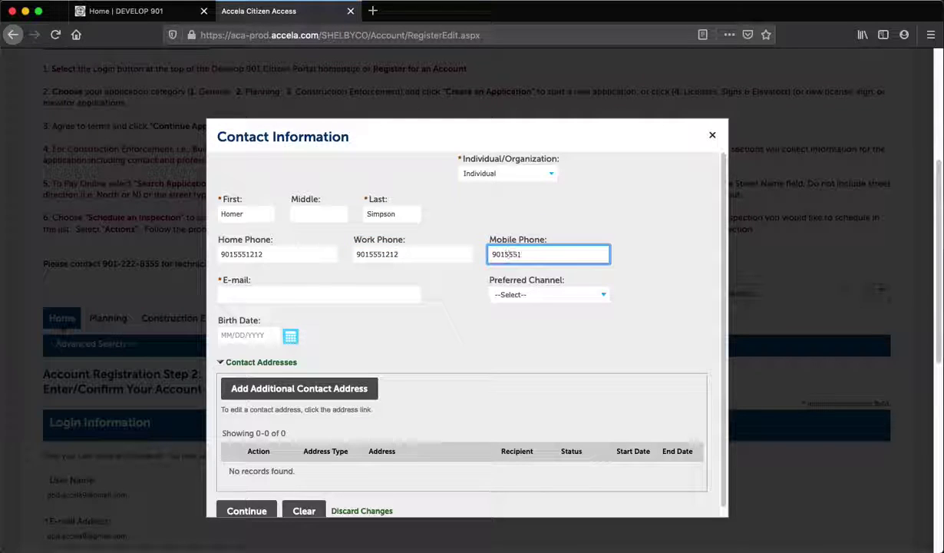
pyautogui.click(318, 294)
pyautogui.write('homer@thesimpsons.com')
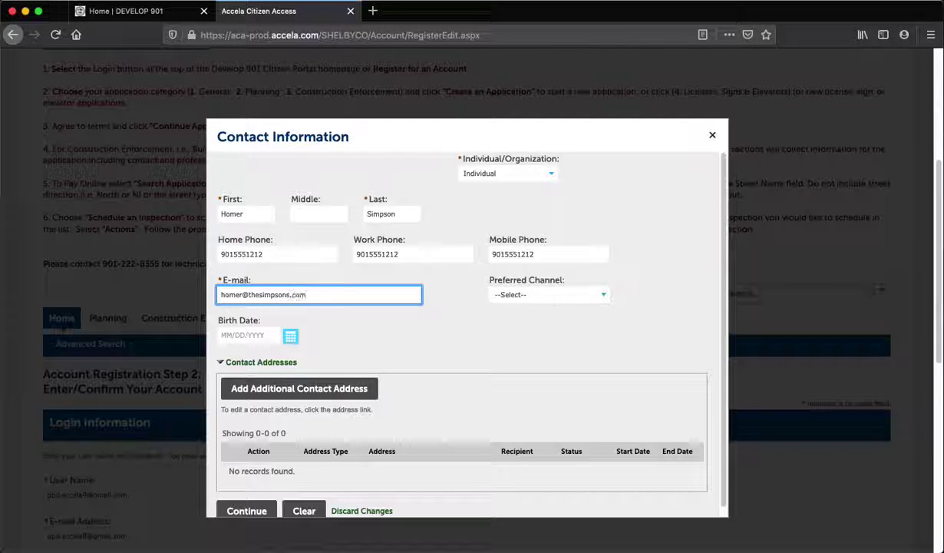
# - Set E-mail as preferred channel, birth date 01/01/1984, and save the contact
pyautogui.click(537, 298)
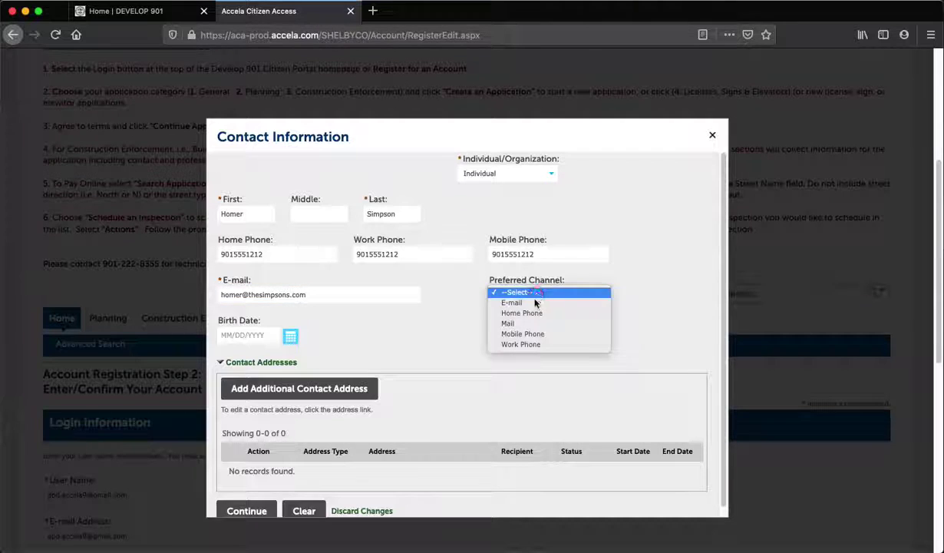
pyautogui.click(516, 304)
pyautogui.click(226, 338)
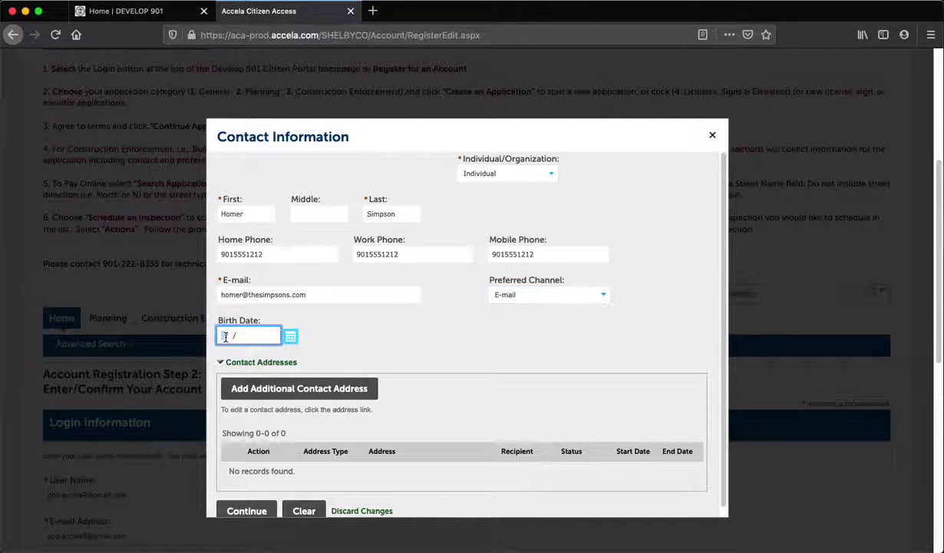
pyautogui.write('01/01/')
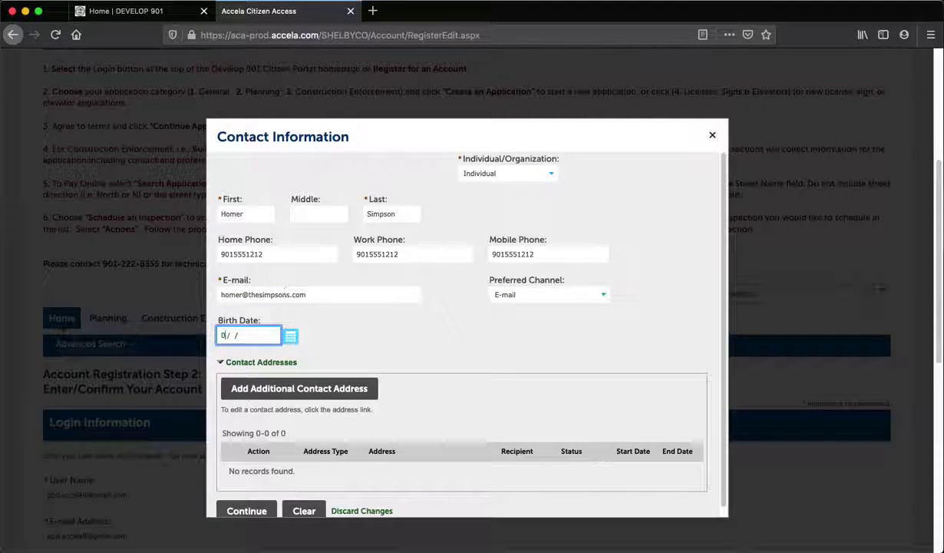
pyautogui.write('1984')
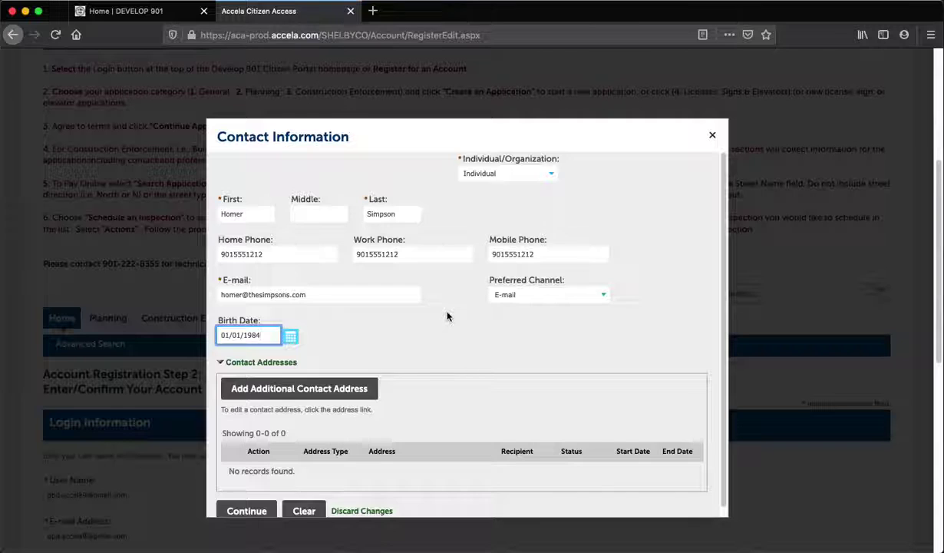
pyautogui.scroll(-1, 446, 317)
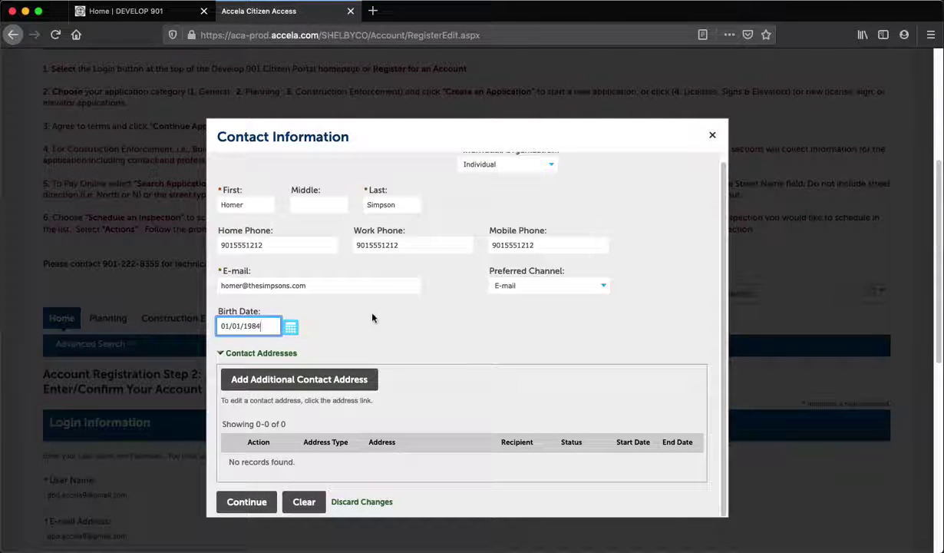
pyautogui.click(237, 503)
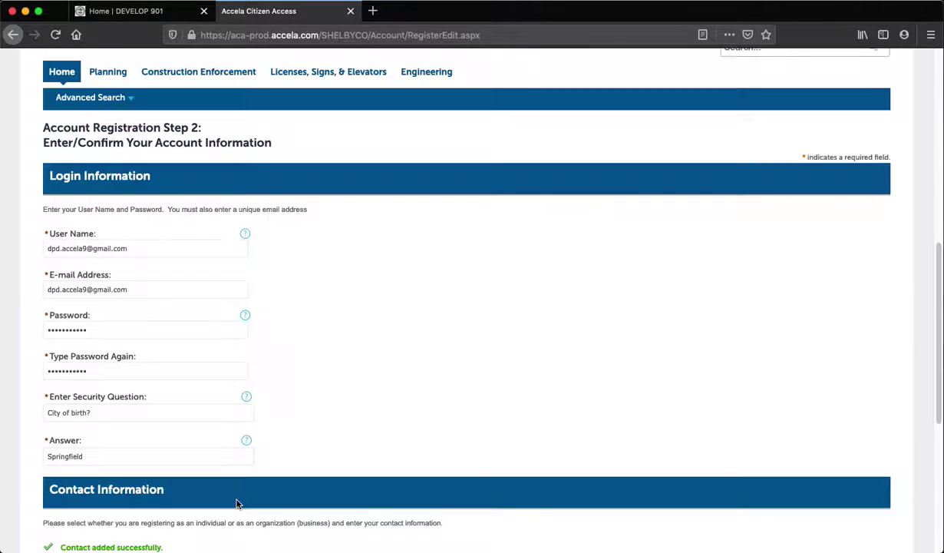
# - Review the added contact on the registration page and submit the registration
pyautogui.scroll(-3, 415, 436)
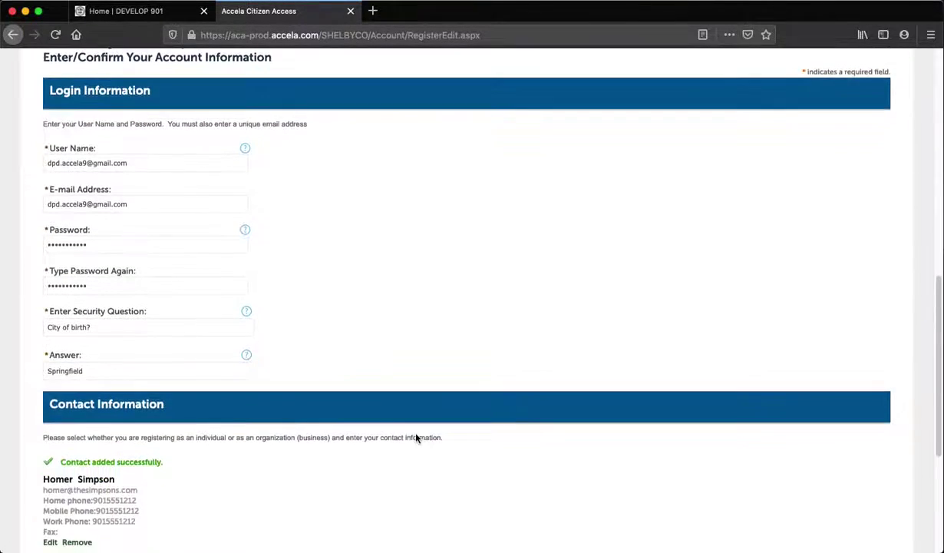
pyautogui.scroll(-1, 415, 438)
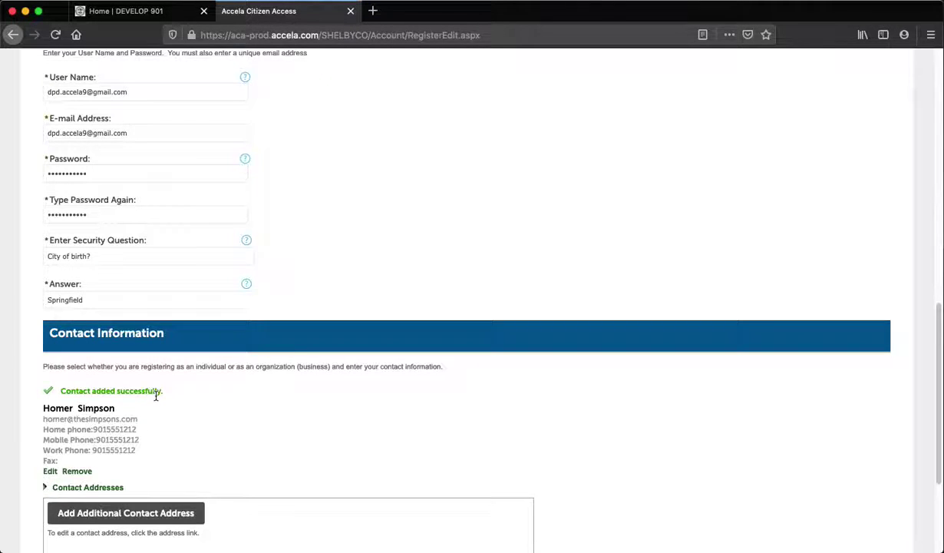
pyautogui.scroll(-3, 165, 397)
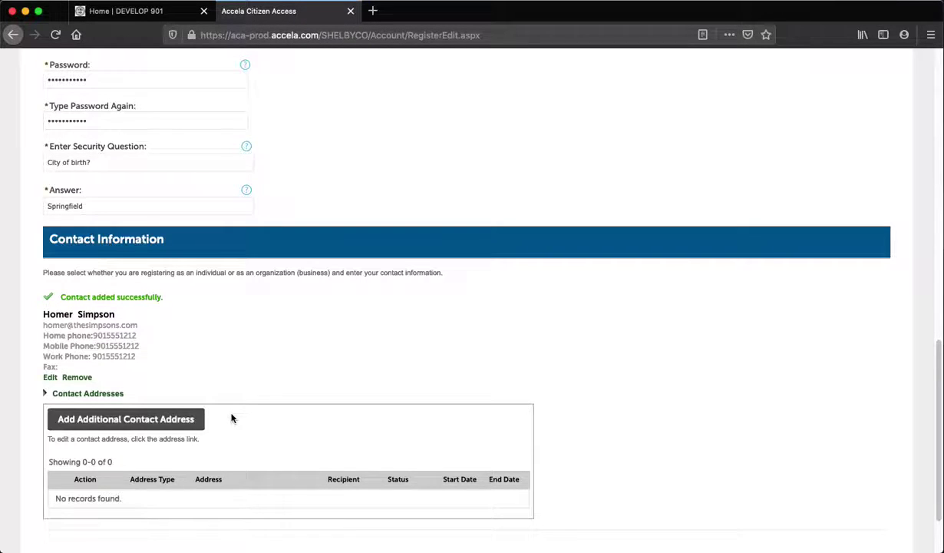
pyautogui.scroll(-2, 232, 418)
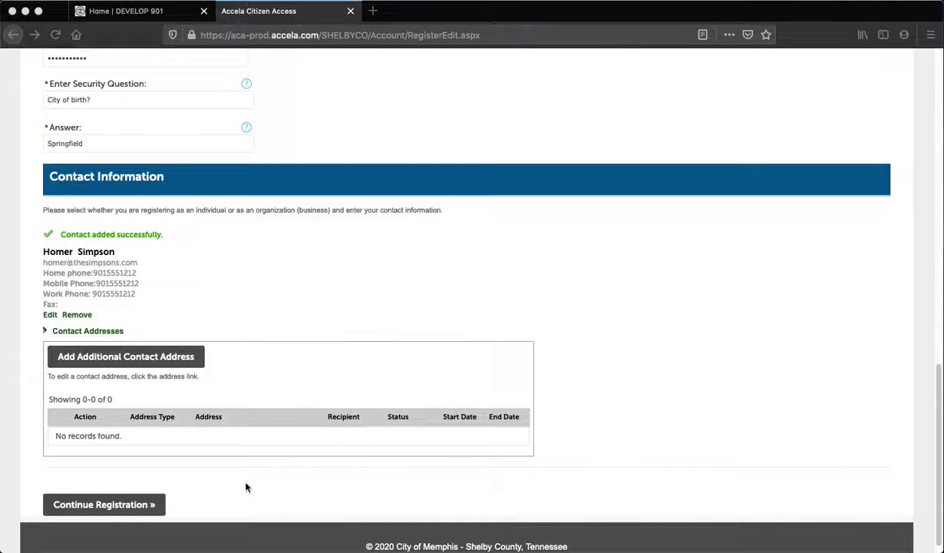
pyautogui.click(111, 508)
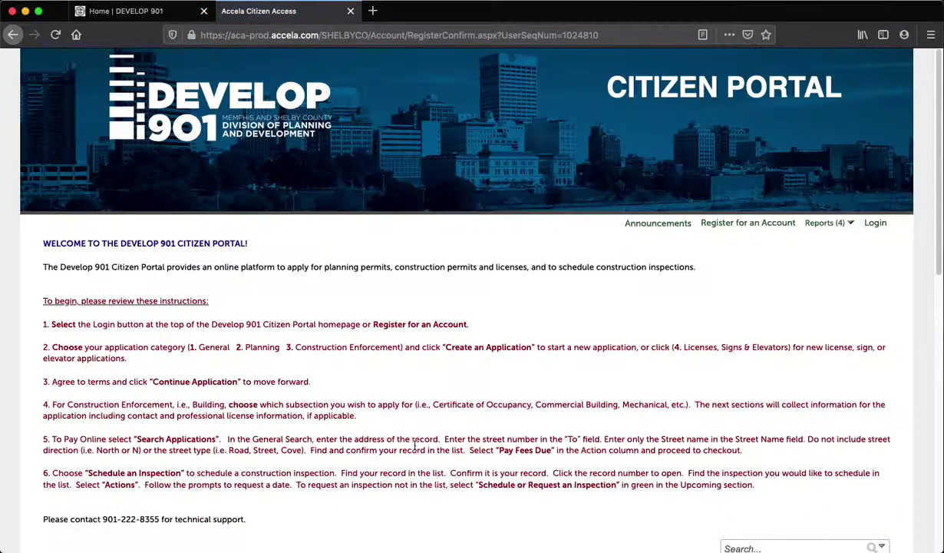
# - Scroll through the account-created confirmation showing the login and contact information
pyautogui.scroll(-2, 411, 450)
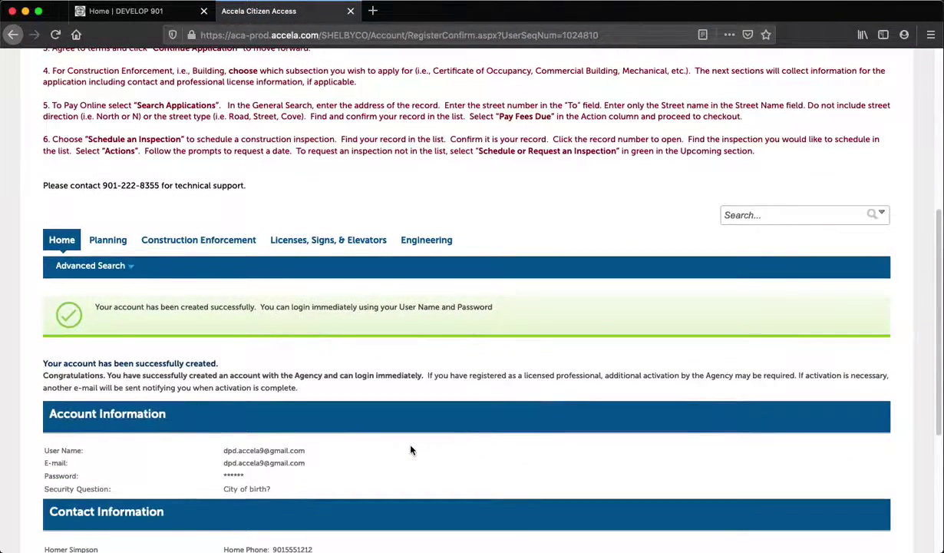